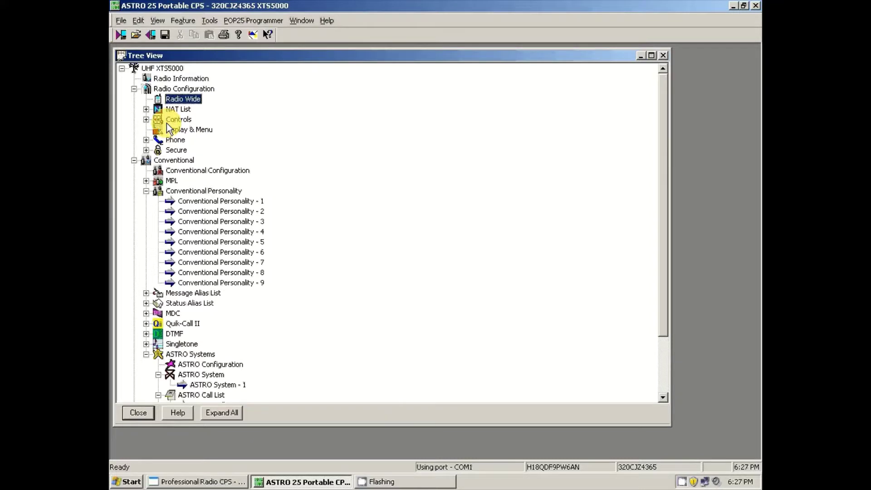
Open the Display & Menu settings of the UHF XTS5000 codeplug
click(169, 125)
Add TGRP to the conventional menu items and remove the old TGRP entry
drag(282, 65, 477, 84)
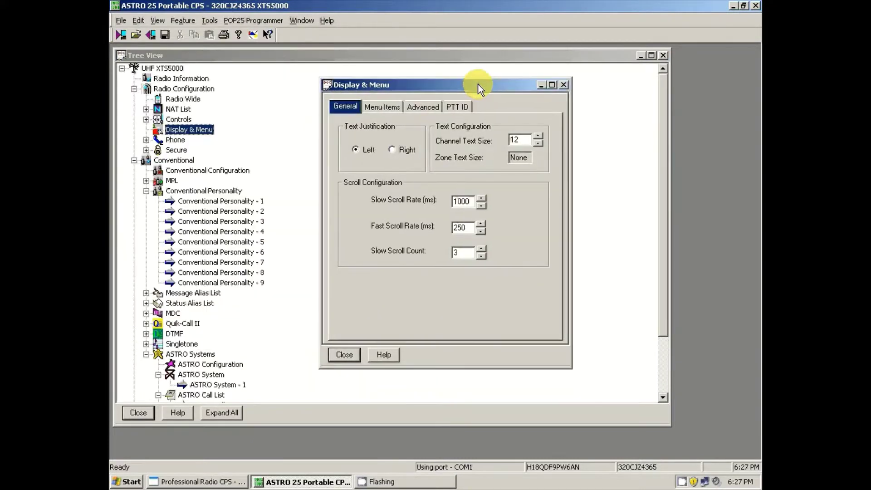
click(383, 108)
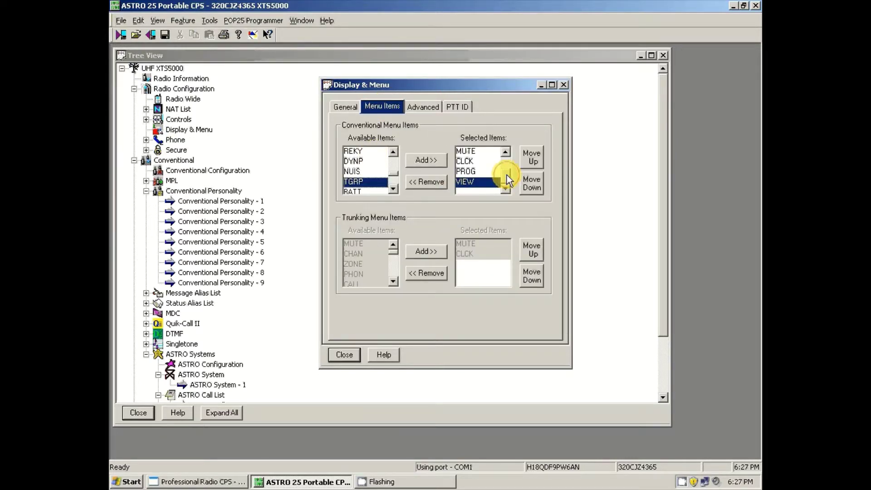
drag(506, 175, 507, 160)
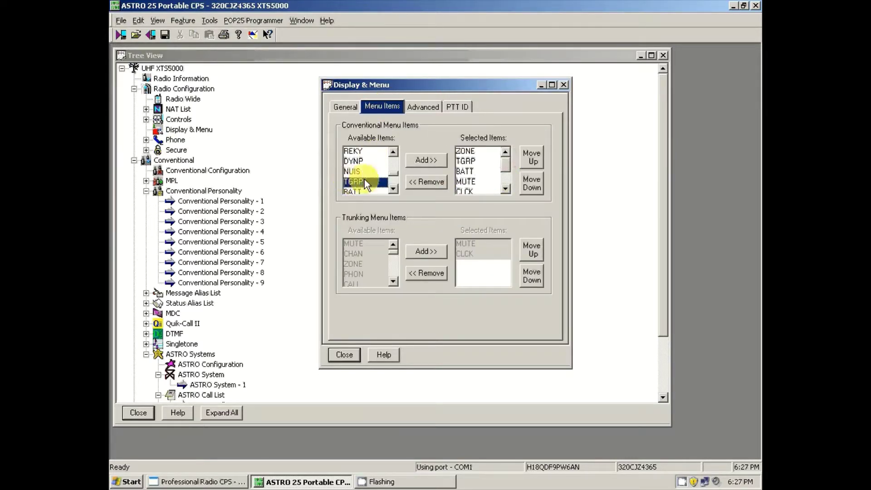
click(426, 161)
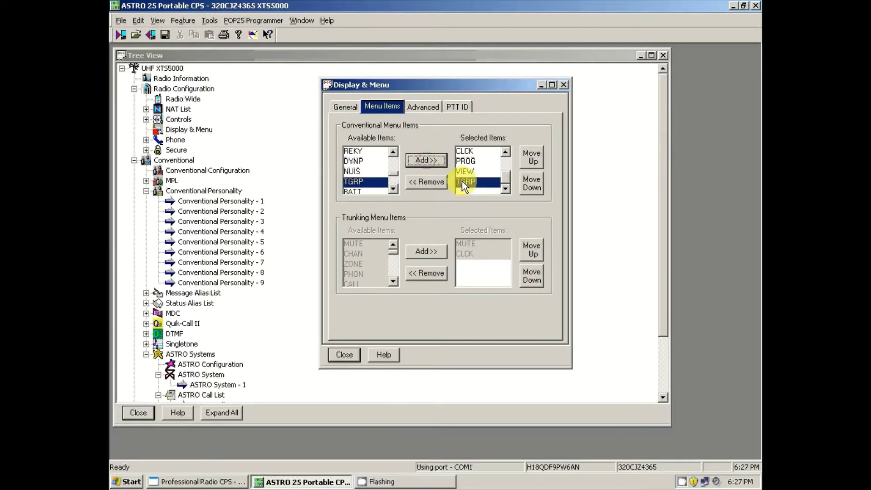
drag(506, 180, 505, 160)
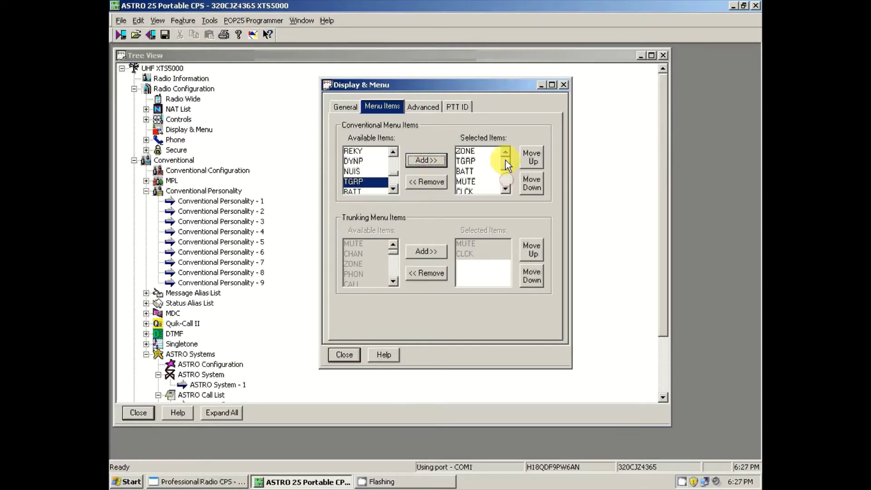
click(479, 163)
click(427, 181)
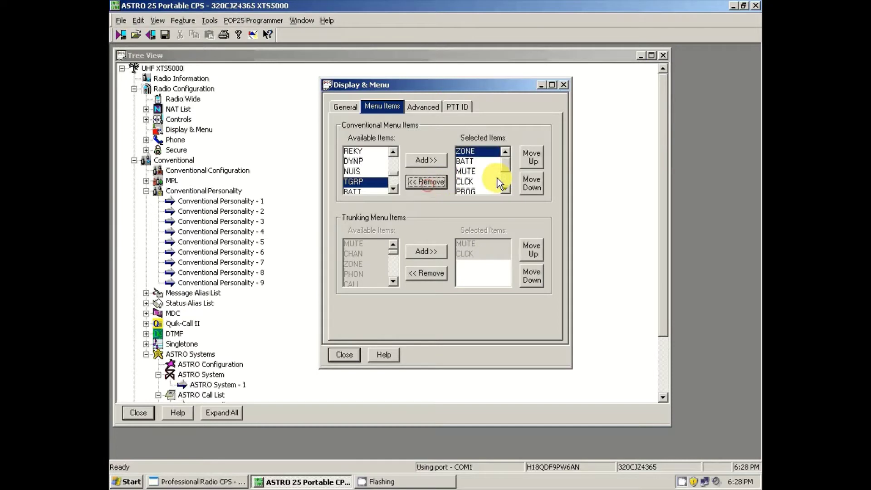
Move the new TGRP entry up so it sits second, right under ZONE
scroll(501, 182, down, 1)
click(492, 178)
click(540, 159)
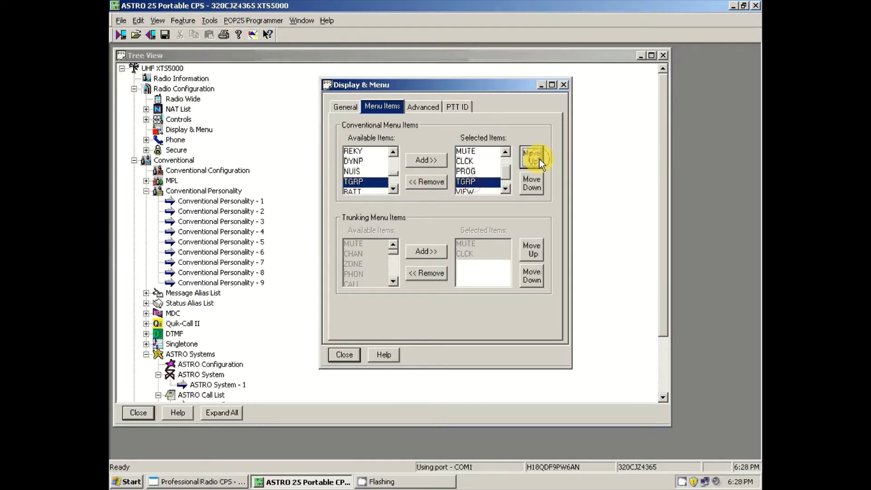
click(539, 158)
click(539, 159)
click(539, 159)
click(539, 158)
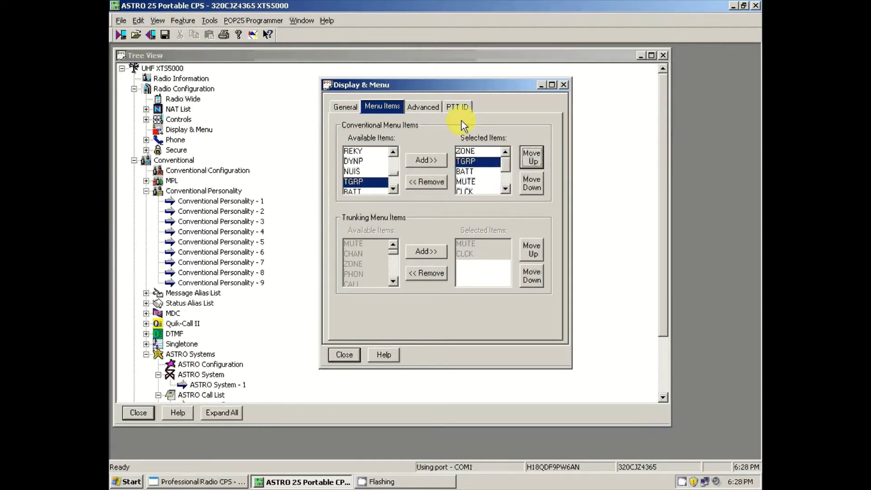
Leave the PTT ID display on and check the End Of Voice Timer, then close Display & Menu
click(460, 108)
click(373, 136)
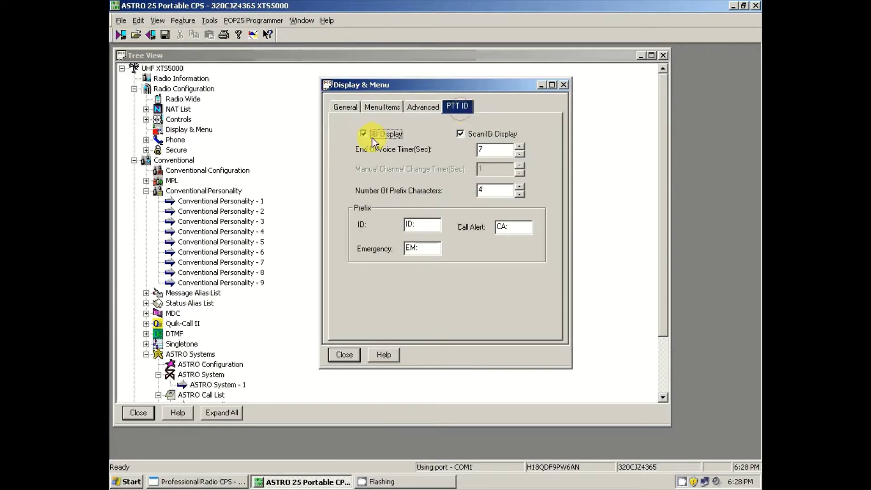
click(395, 136)
double_click(482, 150)
click(351, 109)
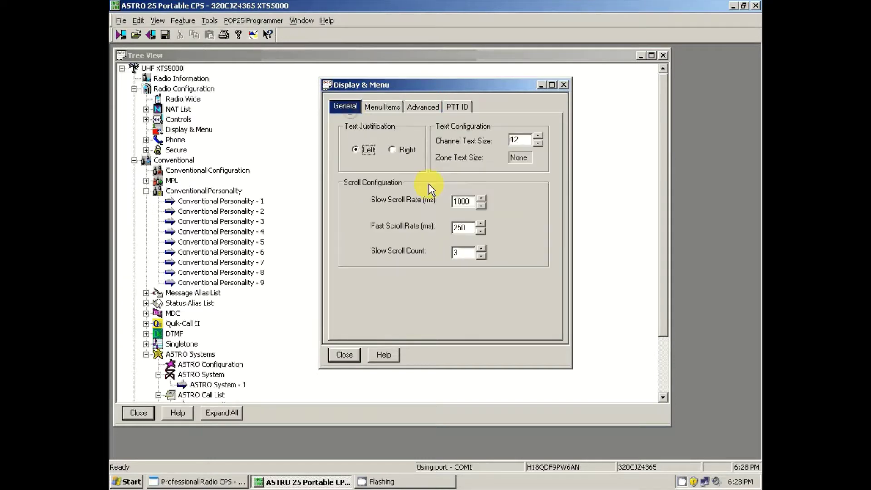
click(351, 354)
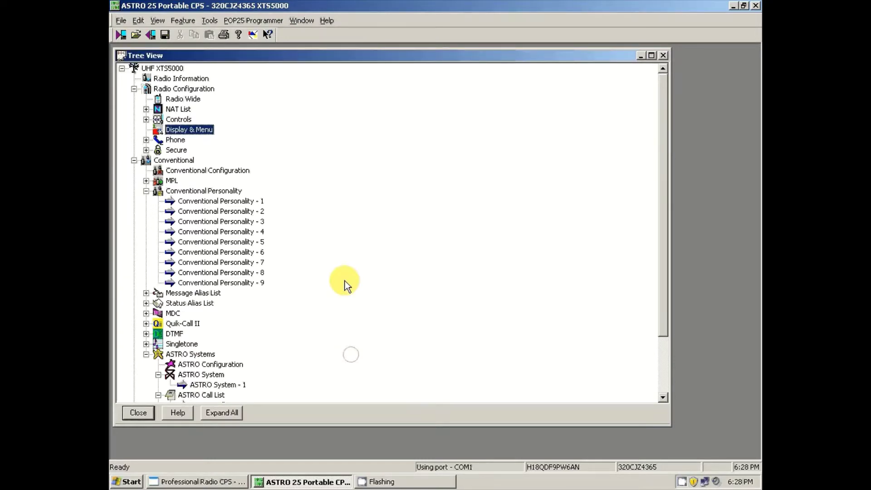
In Conventional Personality 9, keep the time-out timer at 4 and the transmit type ASTRO
double_click(186, 283)
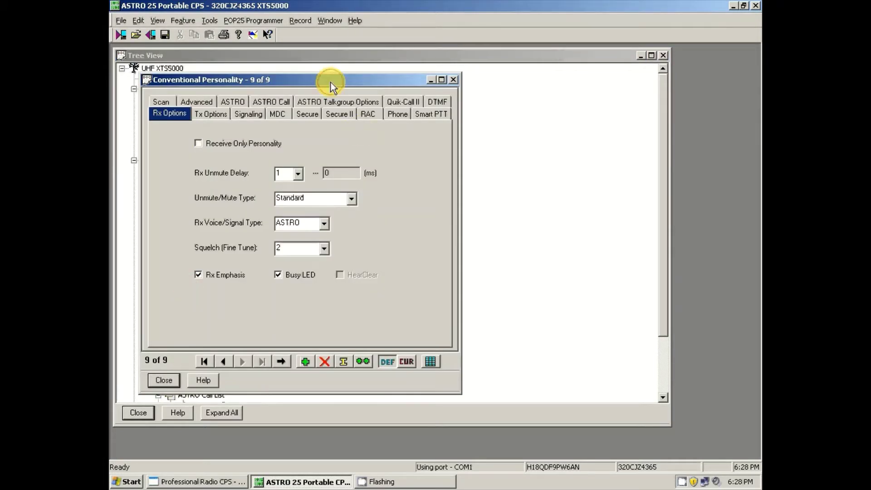
drag(331, 83, 395, 82)
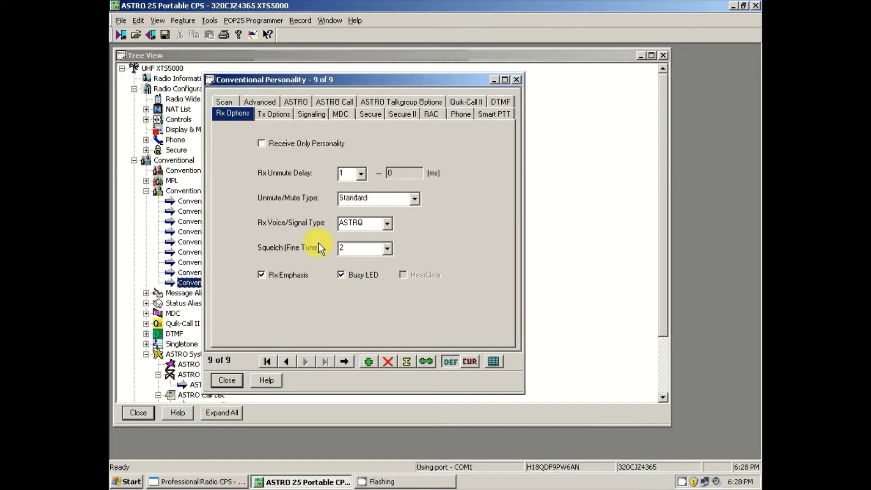
click(284, 116)
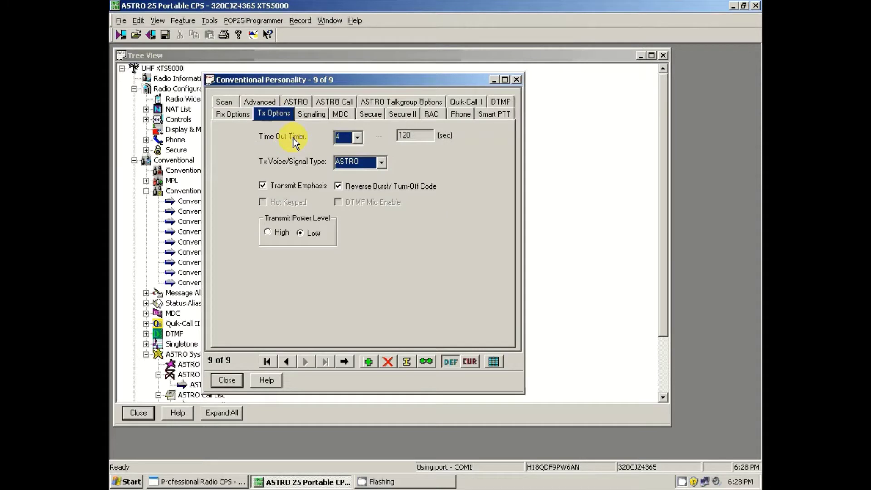
click(358, 137)
click(357, 136)
click(381, 162)
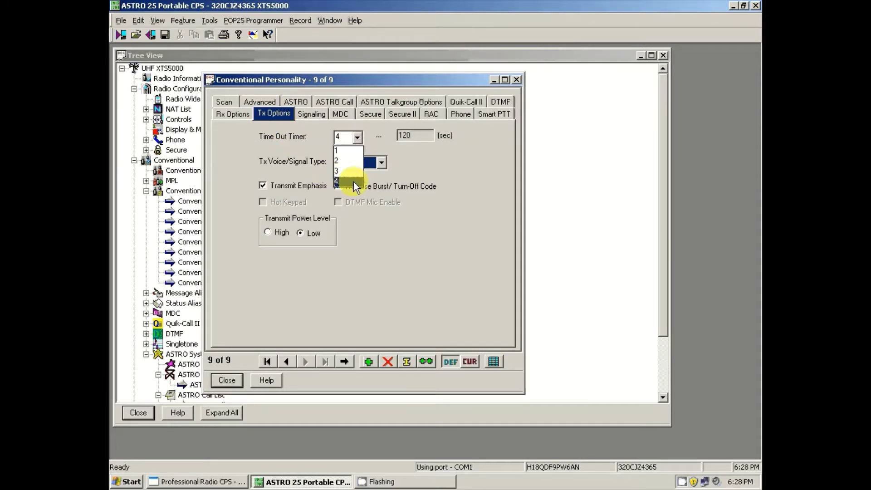
click(345, 179)
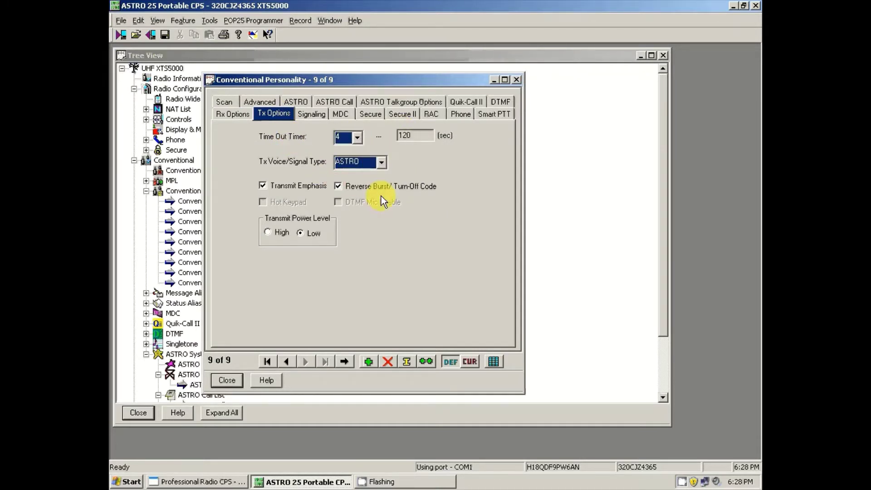
click(363, 163)
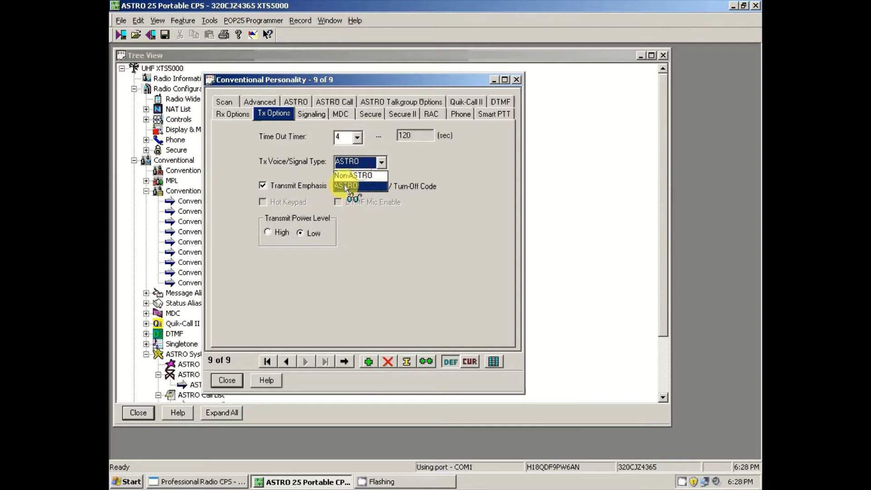
click(345, 182)
Review the signaling and ASTRO options, keeping ASTRO System 1 and the unmute rule unchanged
click(313, 115)
click(340, 115)
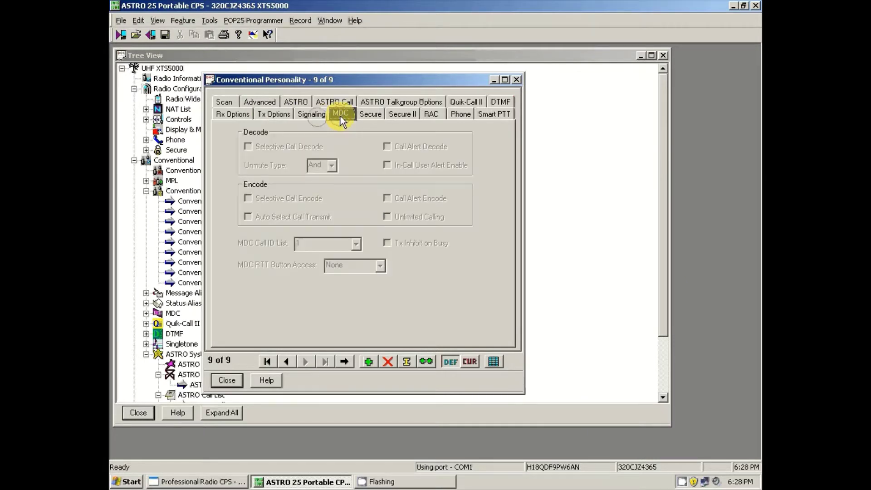
click(294, 103)
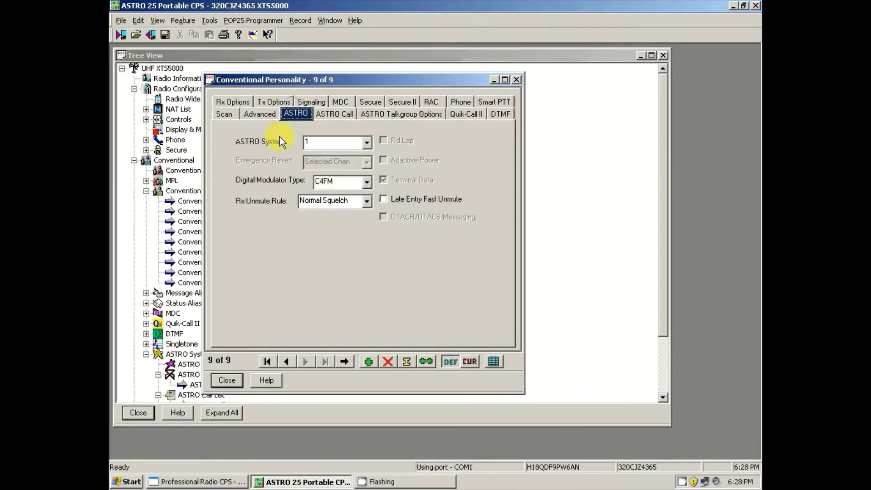
click(331, 144)
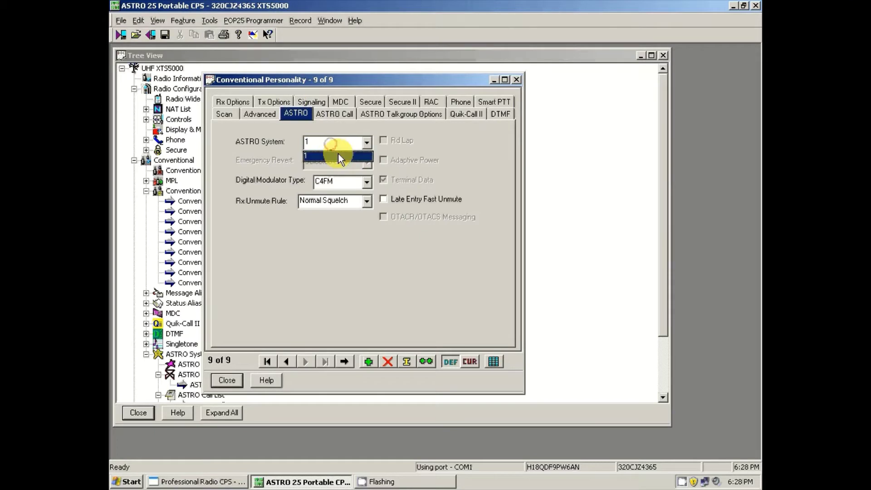
click(287, 155)
click(319, 203)
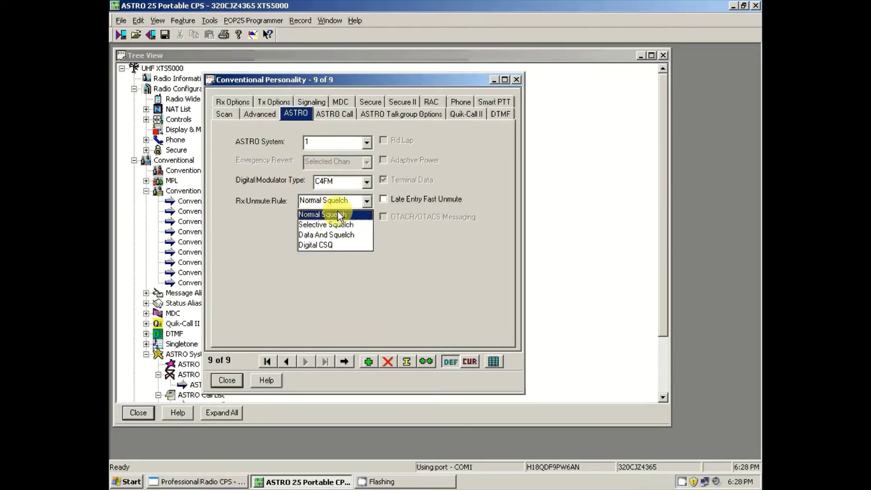
click(281, 162)
click(339, 119)
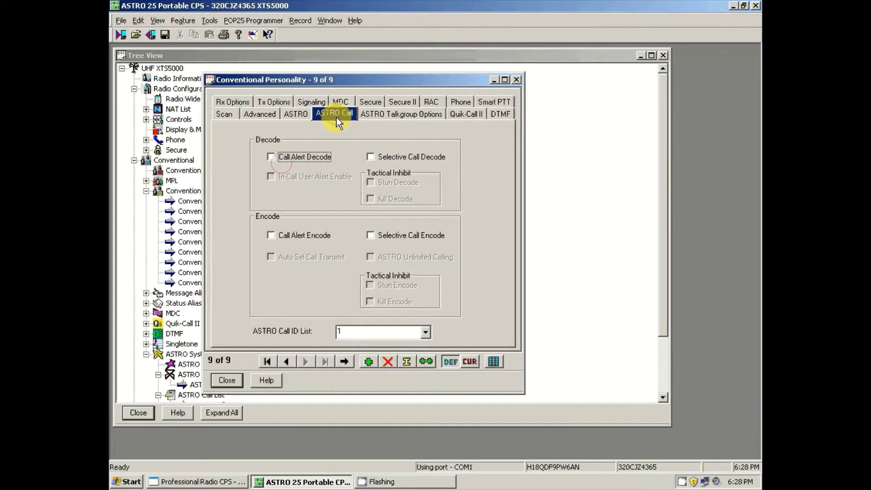
Set the ASTRO talkgroup options to Selectable, Talkgroup List 1, Talkgroup ID 1, and close
click(397, 118)
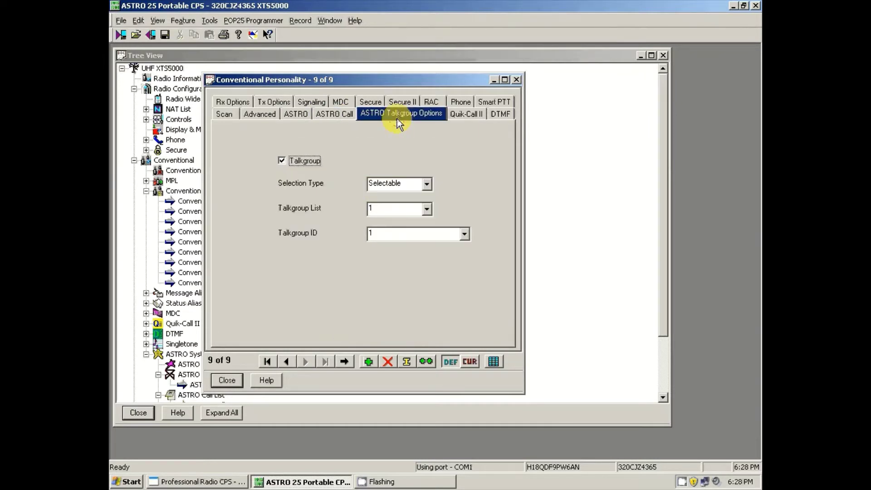
click(387, 183)
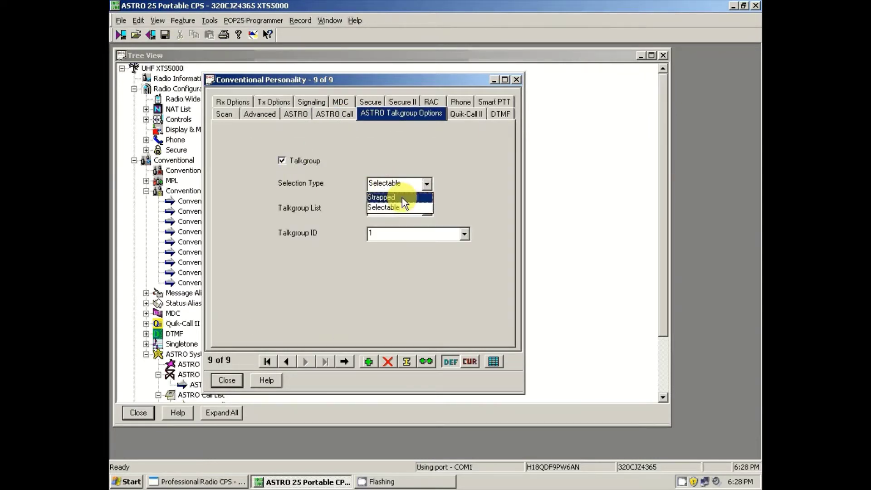
click(405, 207)
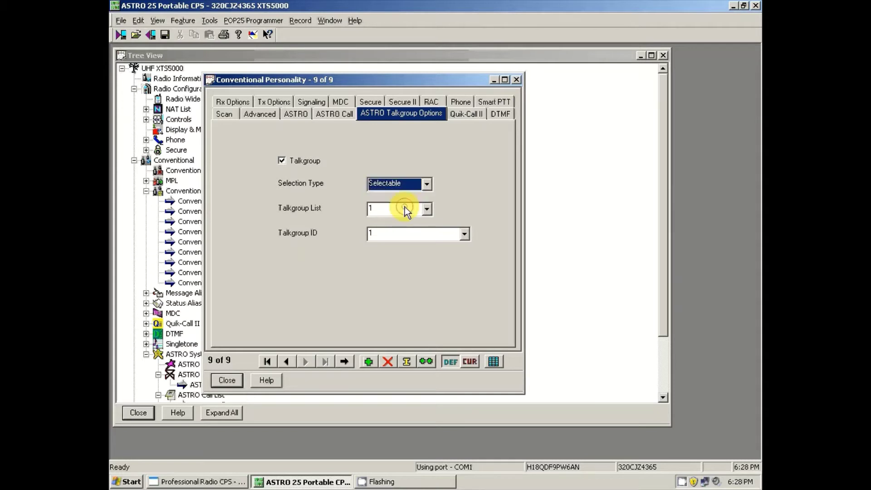
click(398, 208)
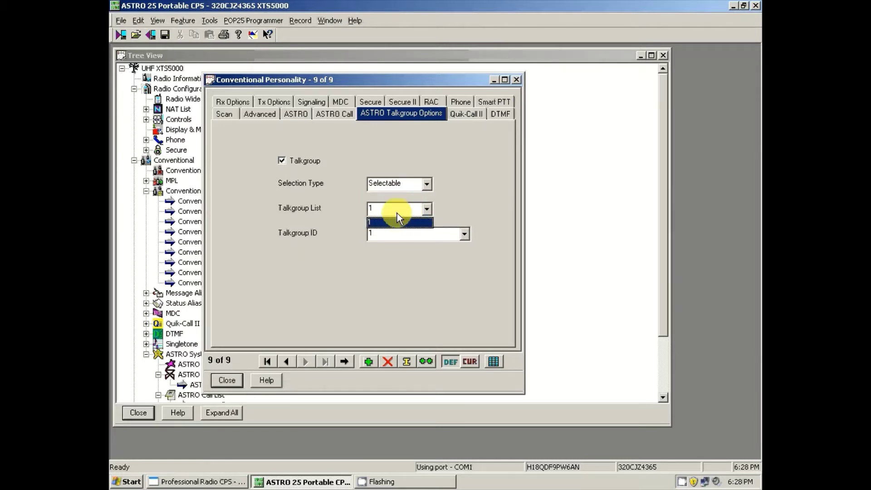
click(396, 212)
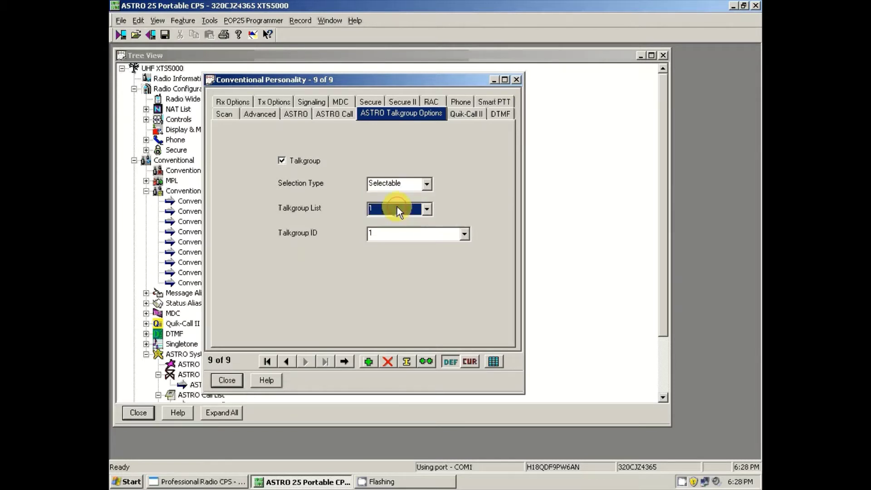
click(417, 238)
click(383, 247)
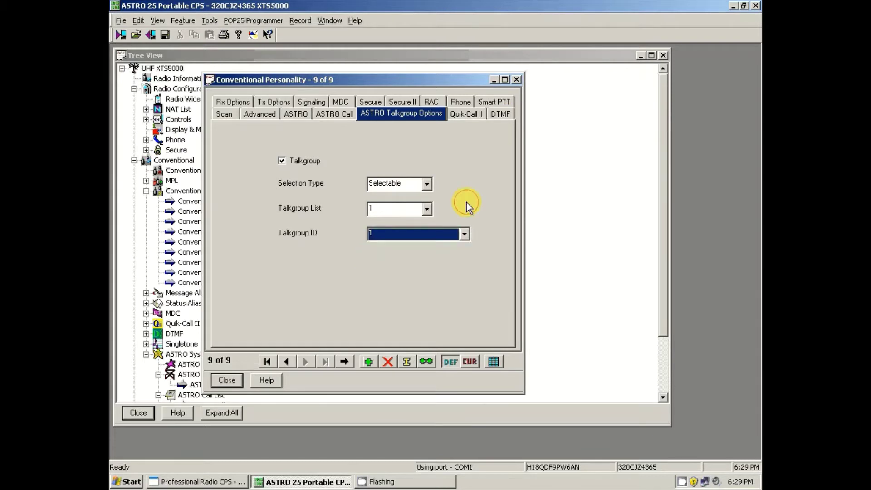
click(226, 380)
Look over ASTRO Configuration's data and Group ID settings, then open ASTRO System 1
scroll(251, 269, down, 2)
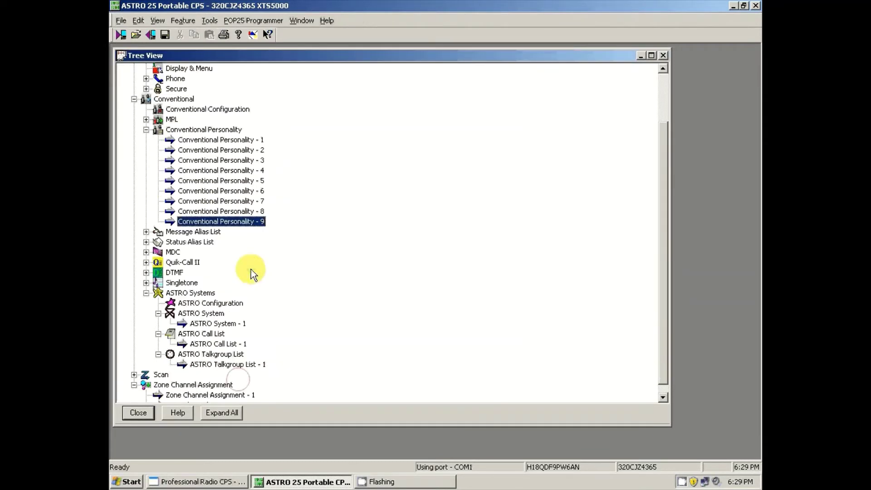
double_click(214, 293)
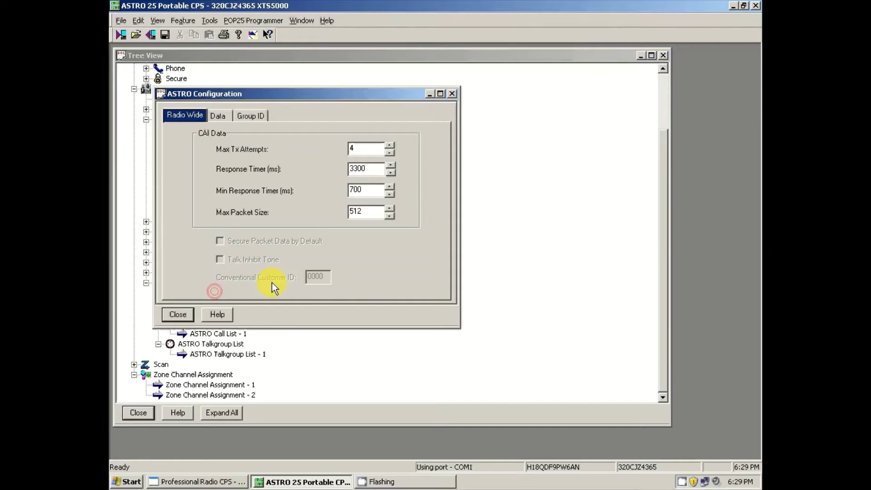
click(215, 115)
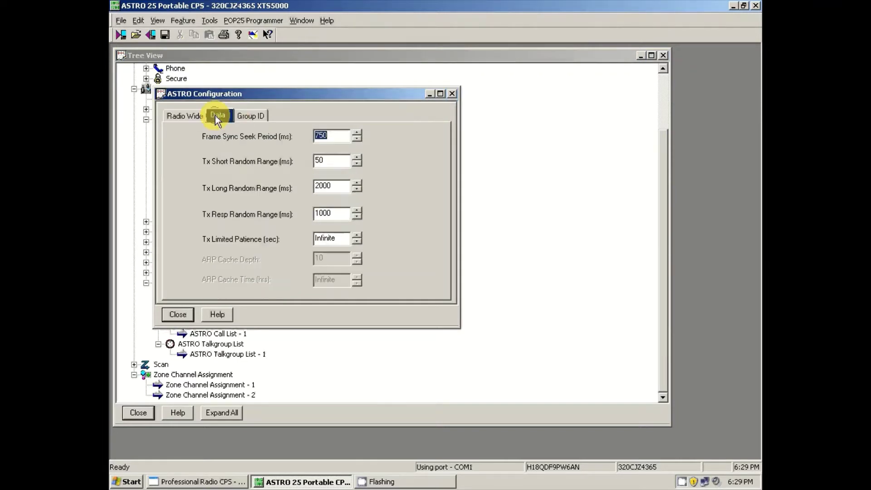
click(235, 119)
click(184, 314)
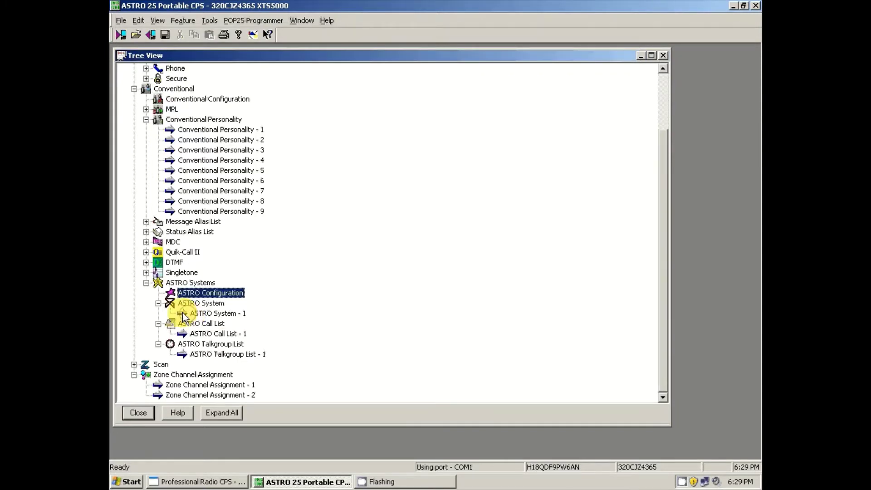
click(197, 314)
double_click(197, 313)
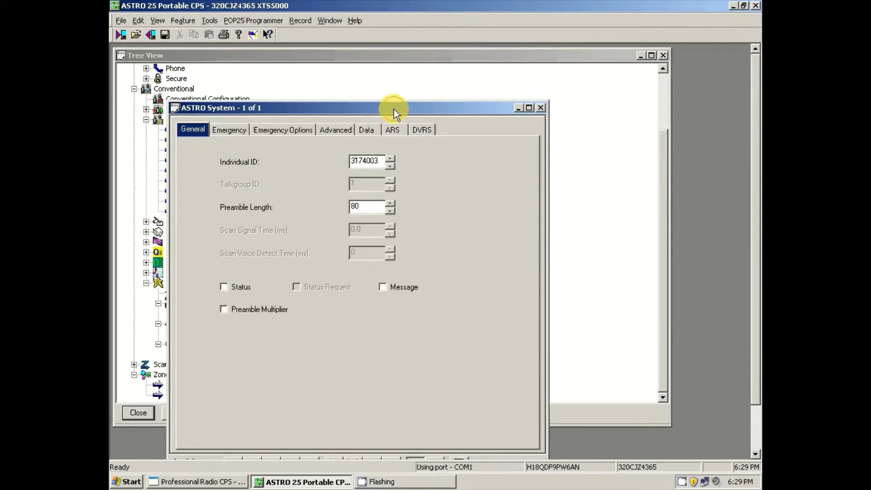
drag(394, 111, 392, 63)
drag(376, 112, 341, 112)
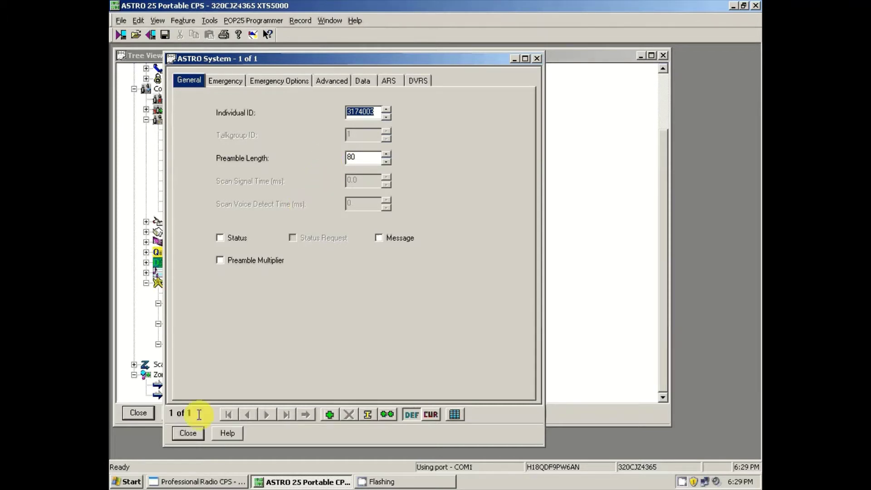
click(192, 435)
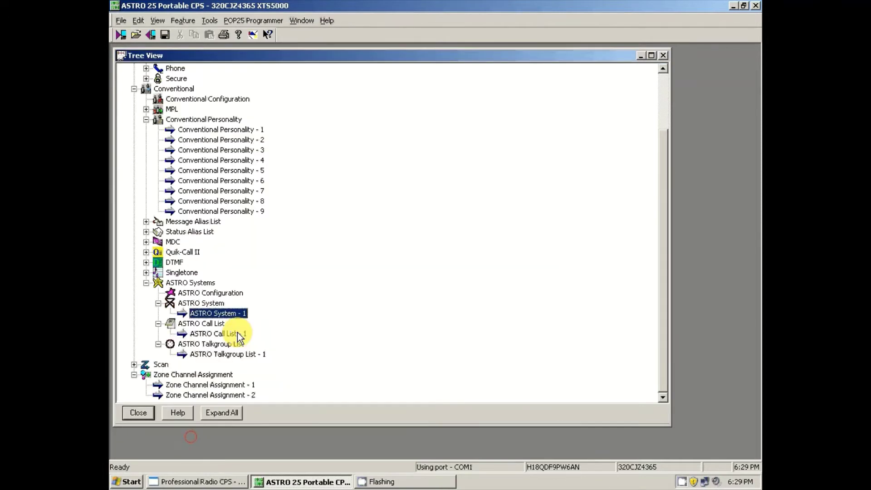
Glance at the ASTRO Call List 1 settings and close them
click(195, 336)
double_click(195, 334)
drag(361, 122, 476, 99)
click(638, 98)
Append talkgroup row 5 to Talkgroup List 1 with ID 55555 and alias EXAMPLE TG
double_click(227, 354)
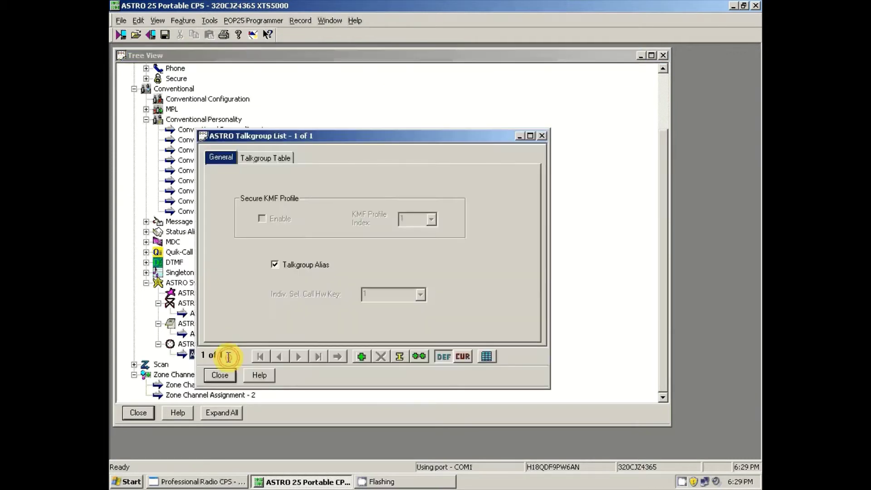
drag(342, 136, 444, 109)
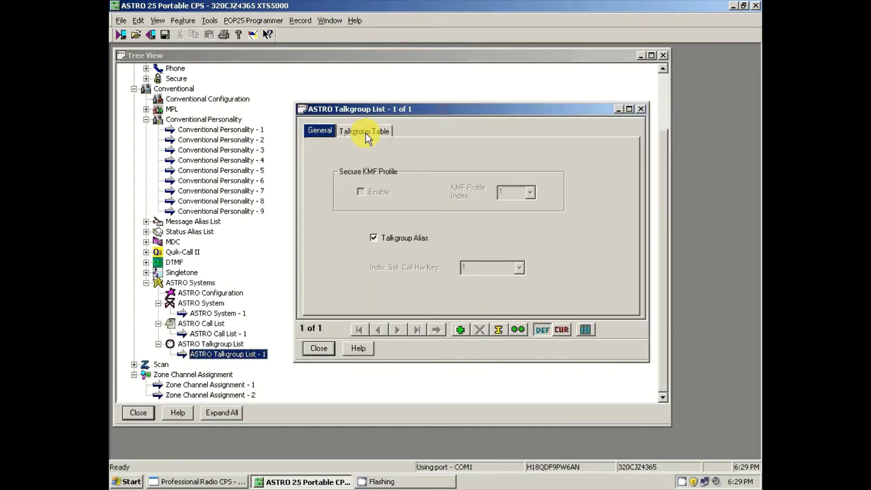
click(363, 131)
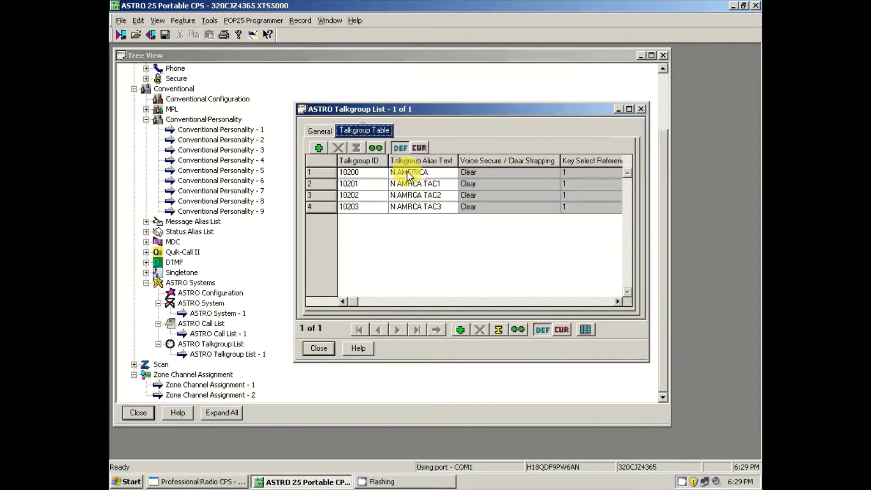
right_click(324, 231)
click(329, 233)
click(353, 220)
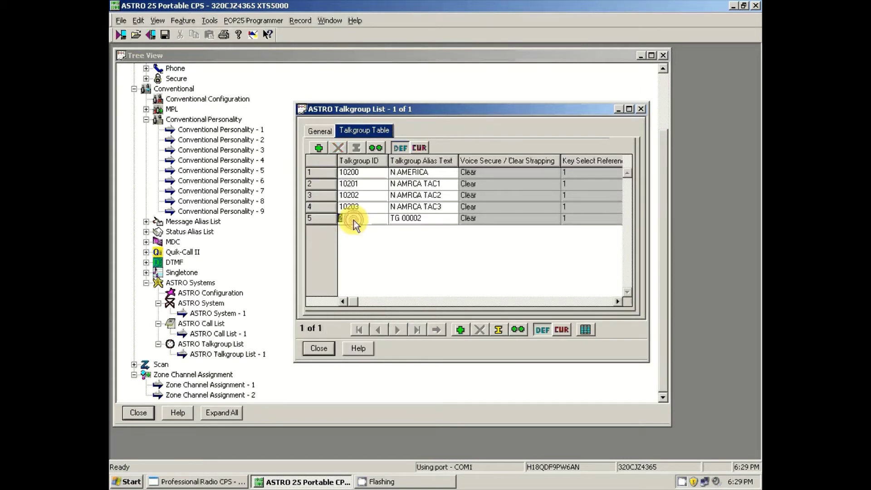
text(55555)
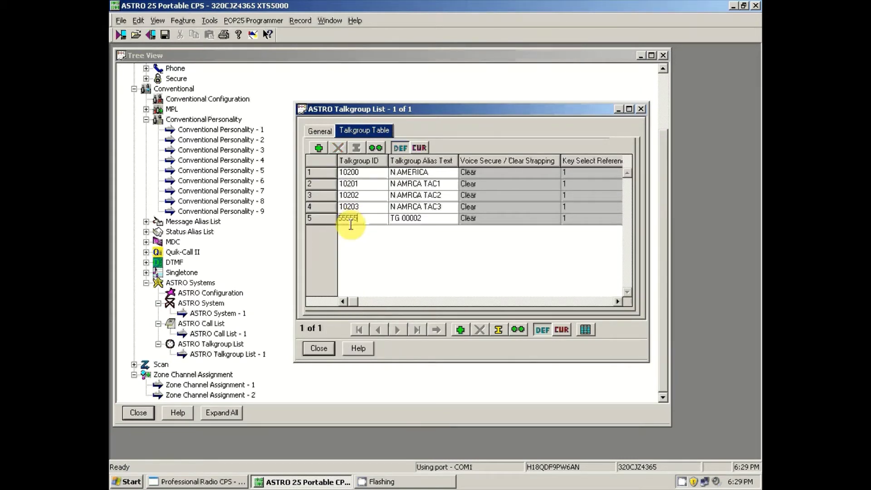
click(408, 221)
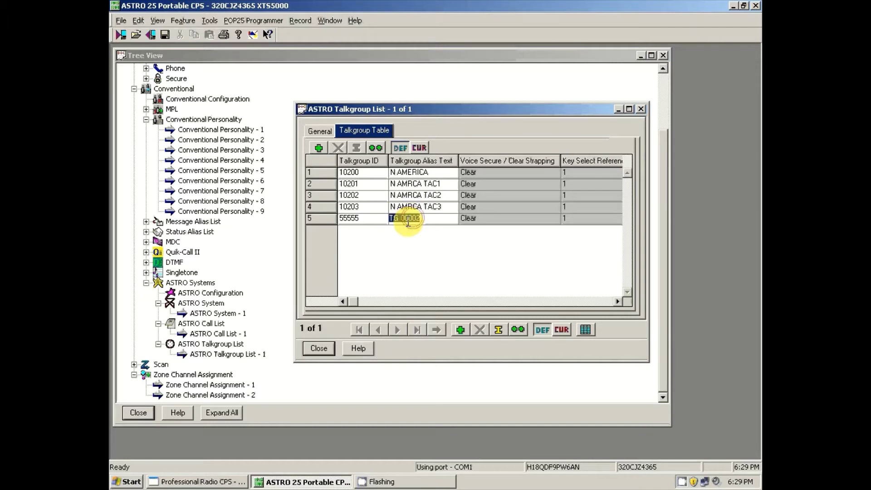
text(EXAMPLE TG)
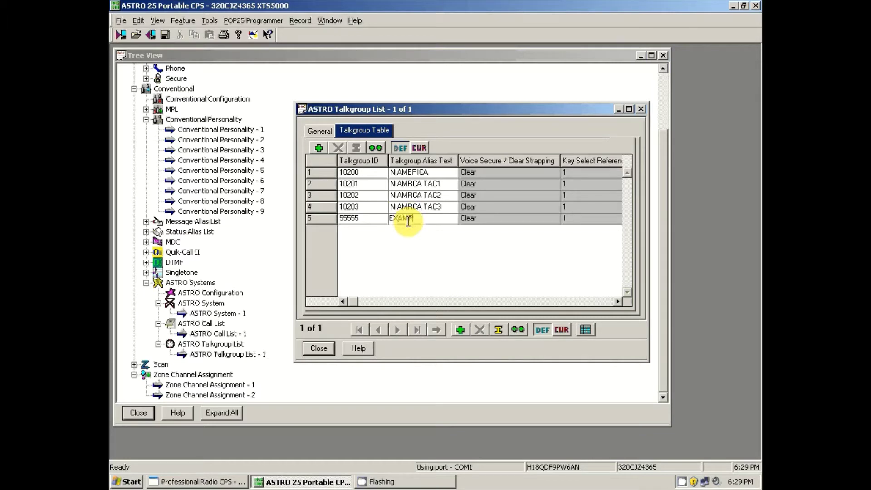
click(373, 251)
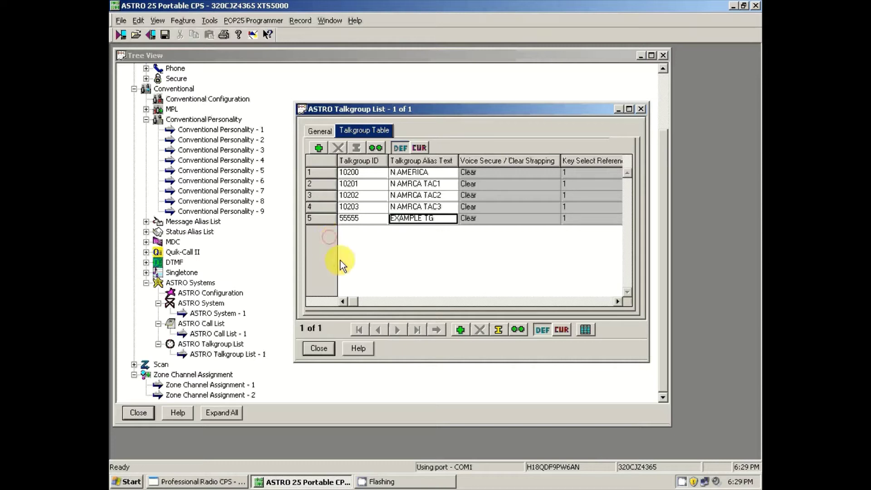
click(320, 354)
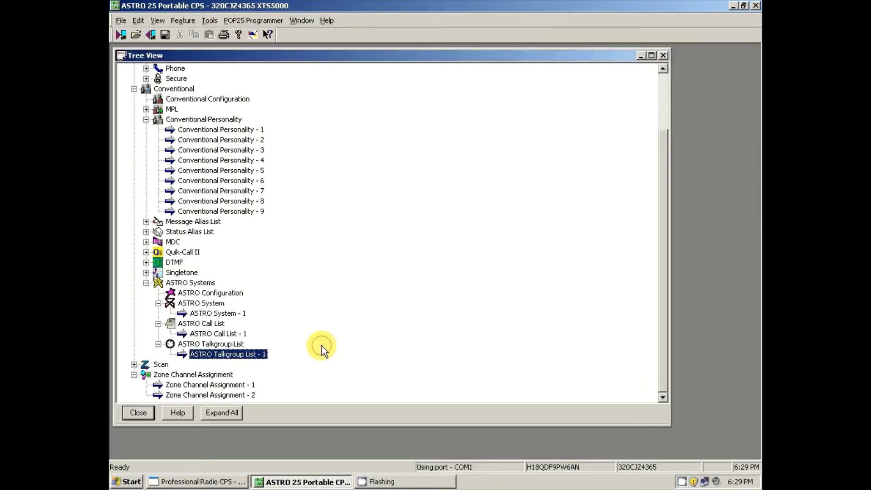
Insert a new channel in Zone Channel Assignment 2 and rename it EXAMPLE
double_click(225, 394)
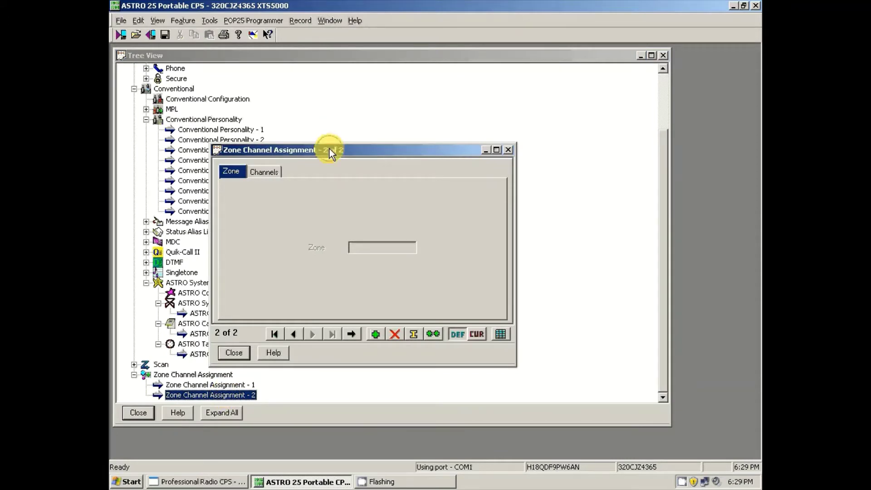
drag(330, 149, 433, 103)
click(367, 129)
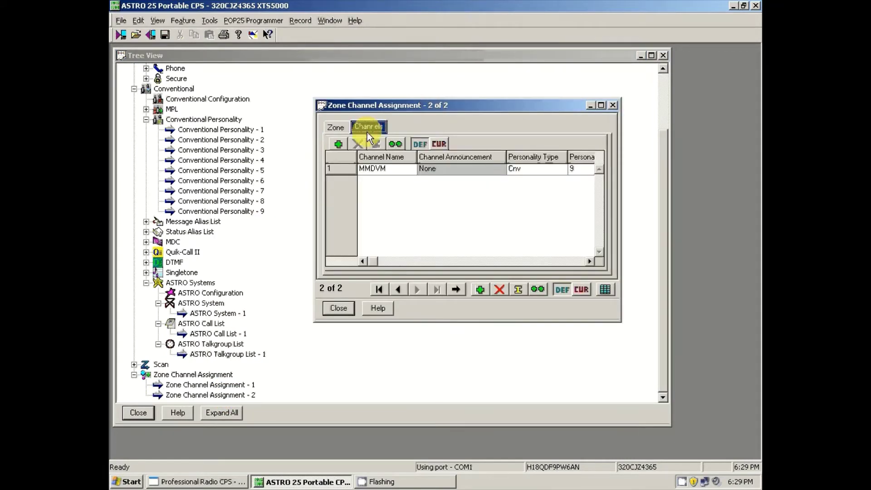
right_click(342, 186)
click(352, 190)
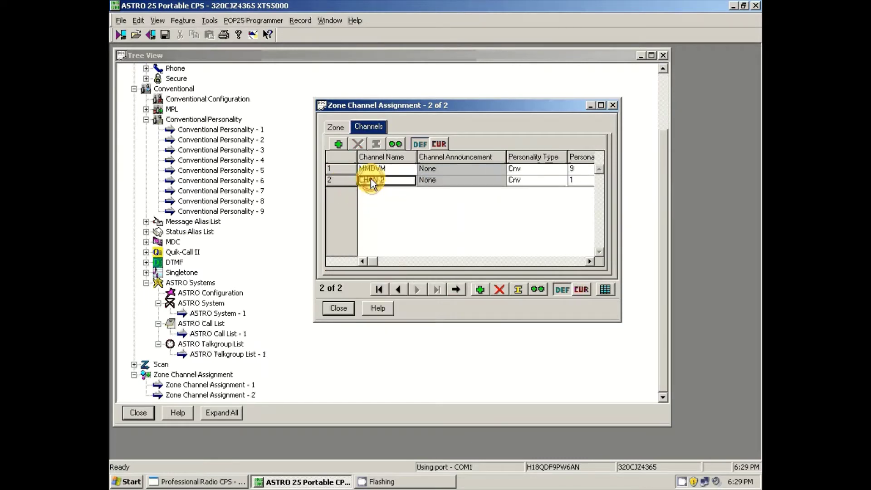
click(369, 181)
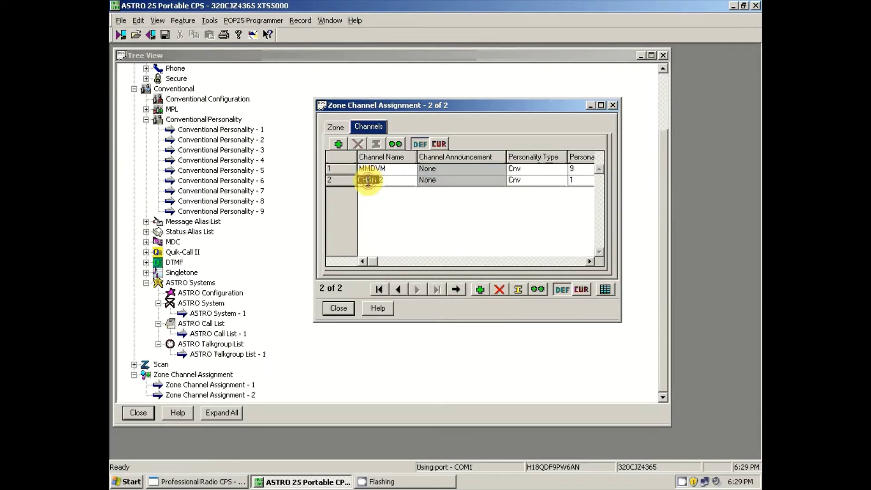
key(BackSpace)
key(BackSpace)
key(BackSpace)
key(BackSpace)
key(BackSpace)
key(BackSpace)
text(WXAMPLE)
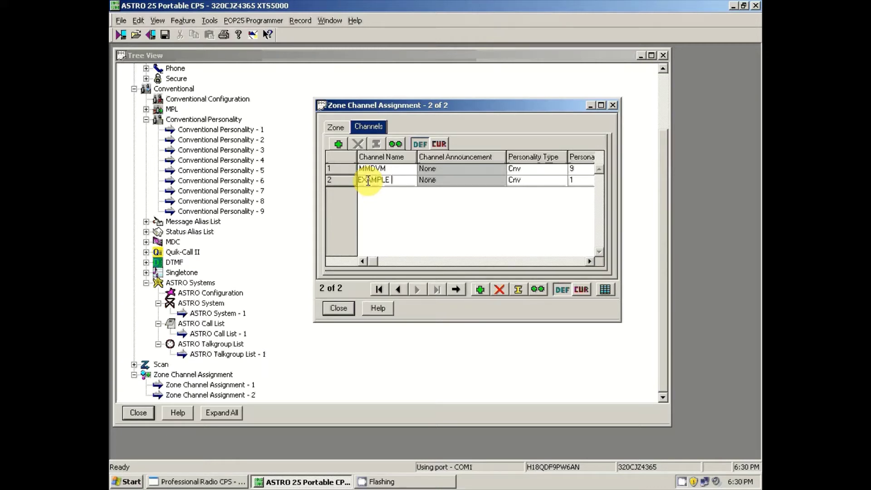
click(427, 242)
Set the EXAMPLE channel's Personality # to 9
click(586, 262)
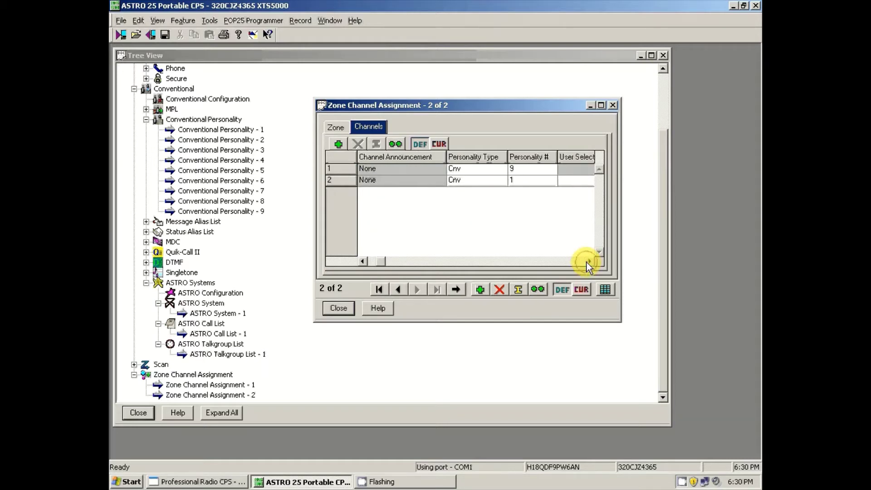
click(587, 262)
click(421, 179)
click(462, 180)
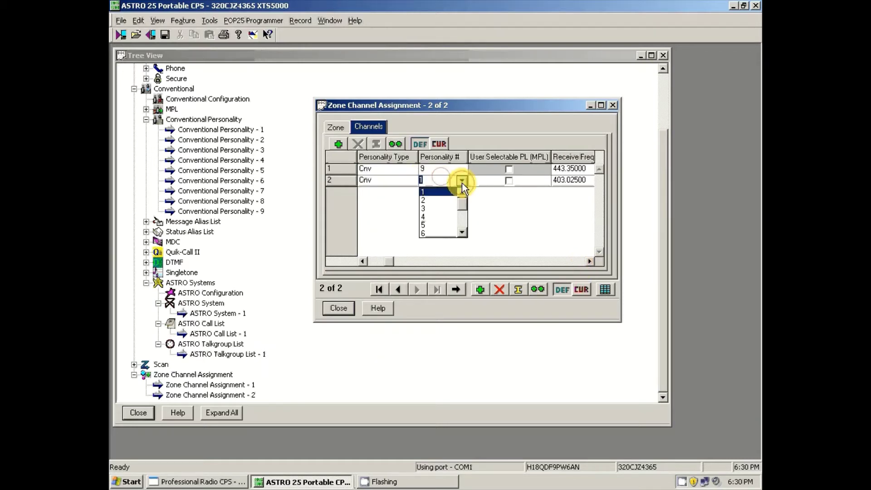
drag(462, 204, 462, 218)
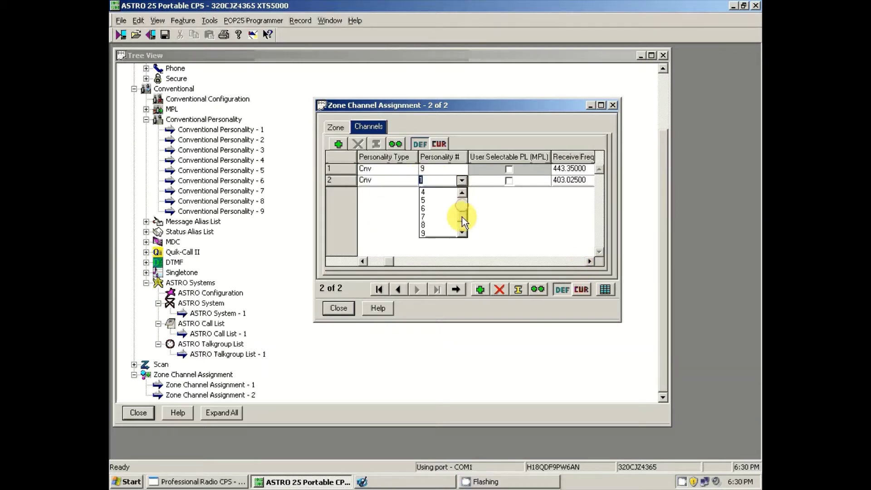
click(435, 232)
click(589, 262)
click(589, 261)
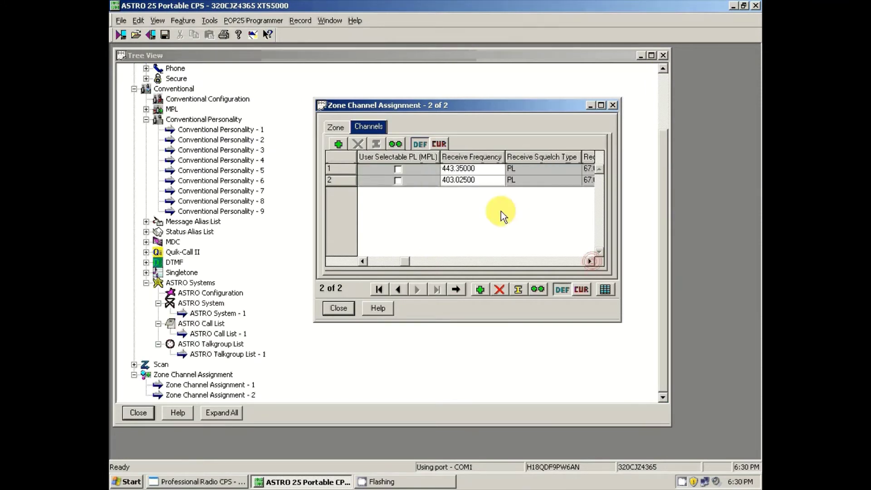
Set the EXAMPLE channel's receive and transmit frequencies to 443.35000
click(484, 183)
text(443.35000)
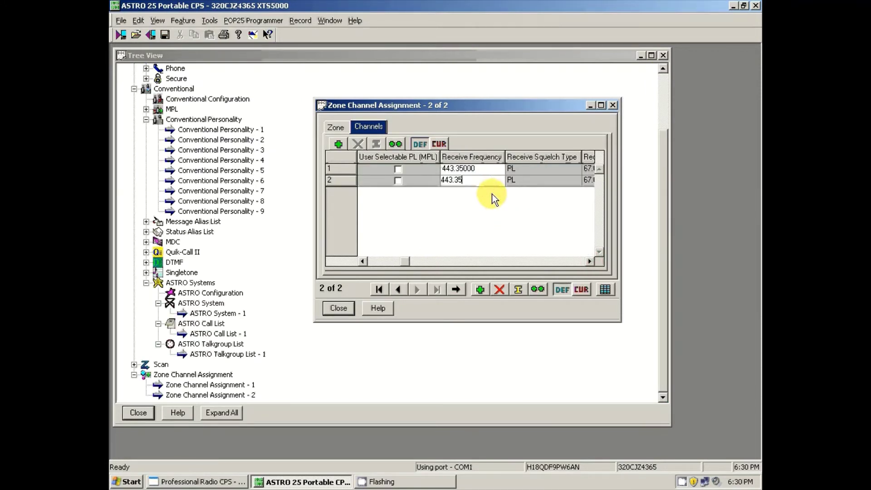
click(589, 261)
click(589, 262)
click(589, 261)
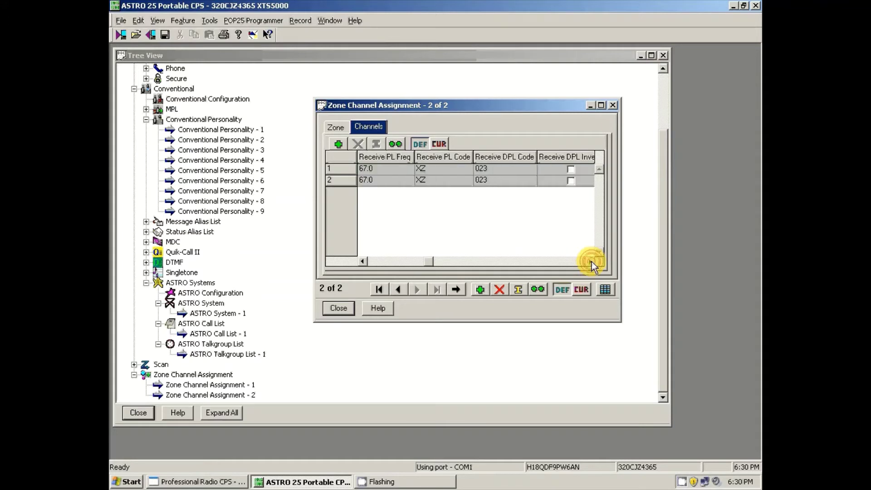
click(590, 261)
click(589, 261)
click(589, 262)
click(473, 183)
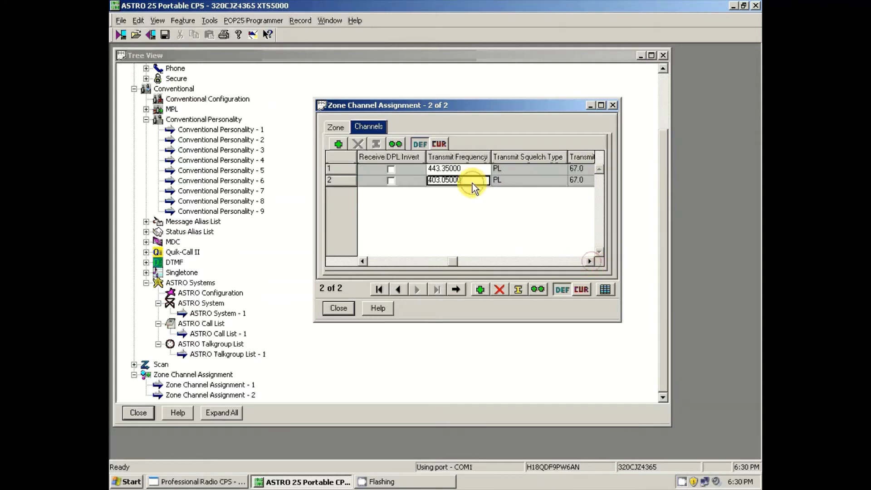
text(443.35000)
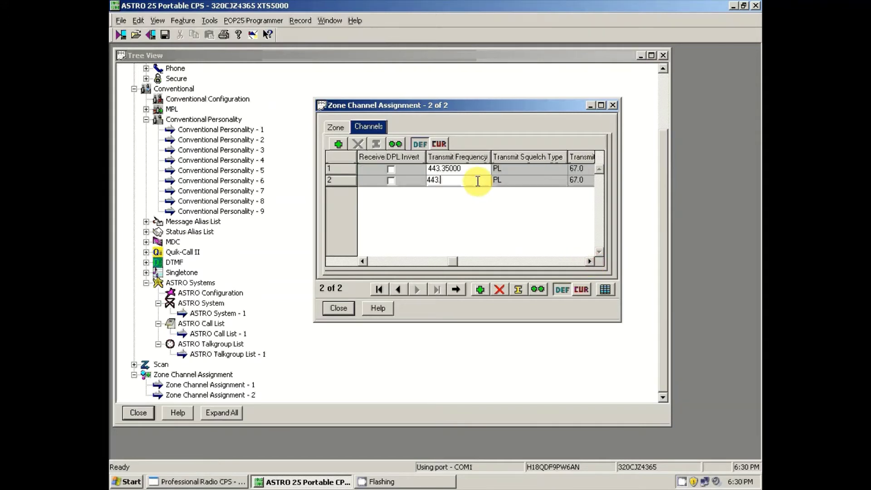
click(521, 221)
Set the EXAMPLE channel's transmit deviation to 2.5 kHz
click(589, 261)
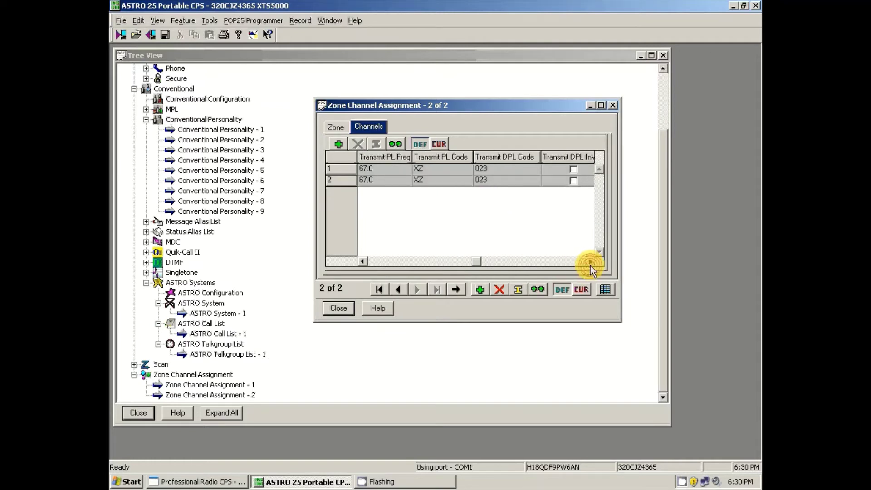
click(589, 261)
click(589, 262)
click(421, 181)
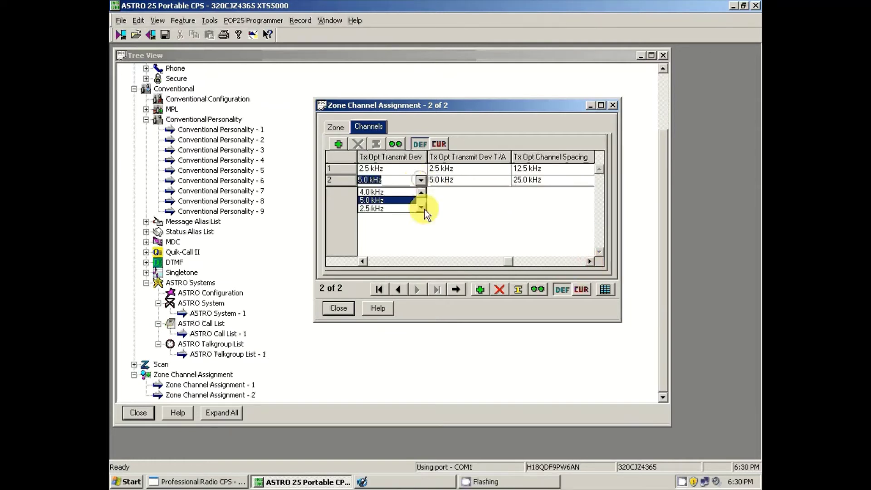
click(408, 209)
Check the remaining channel columns including Tx Network ID, close zone 2, and enlarge the tree
click(591, 261)
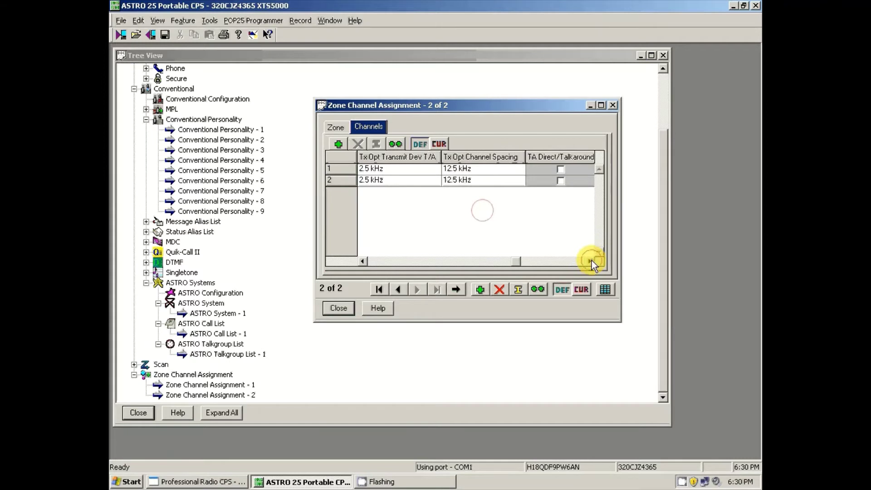
click(592, 261)
click(591, 260)
click(591, 261)
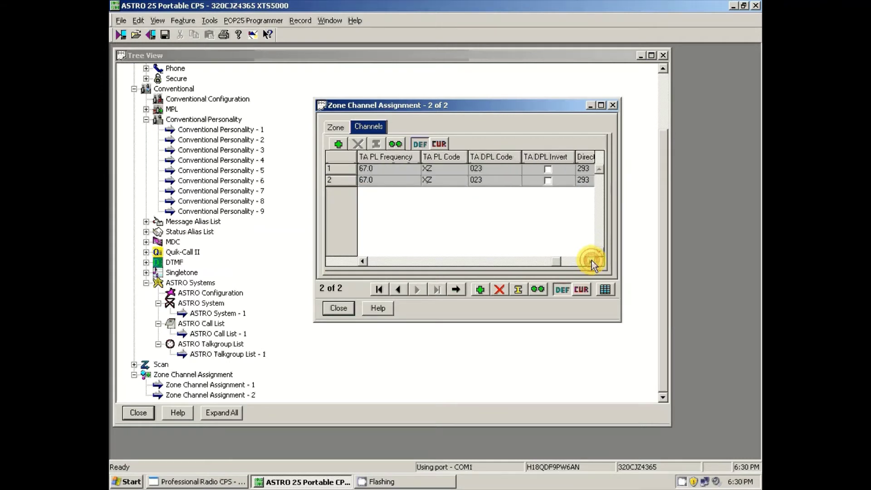
click(591, 261)
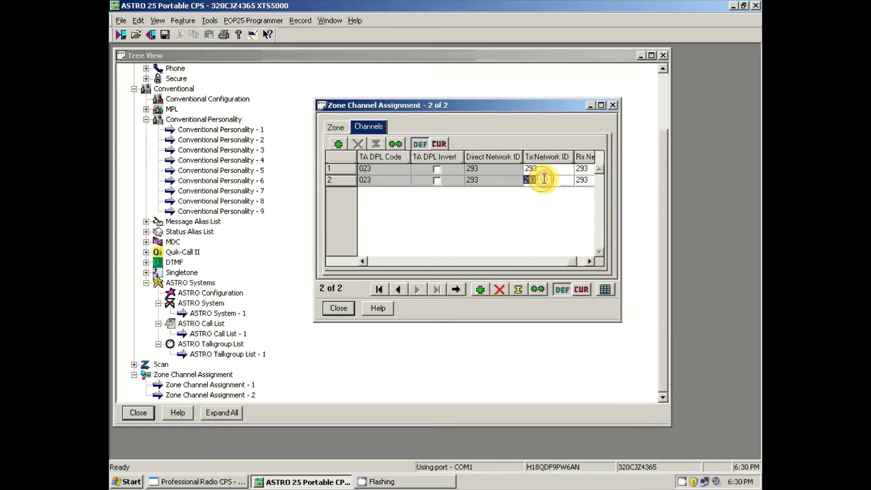
click(544, 181)
click(590, 260)
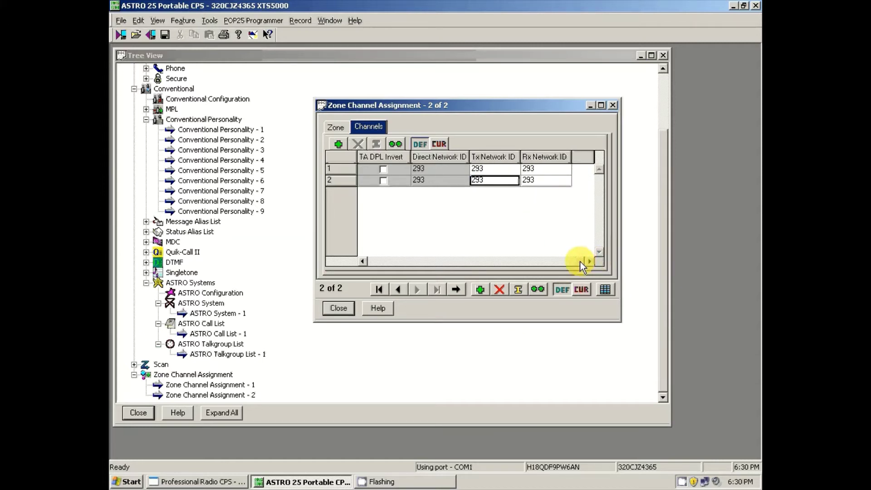
drag(581, 262, 365, 260)
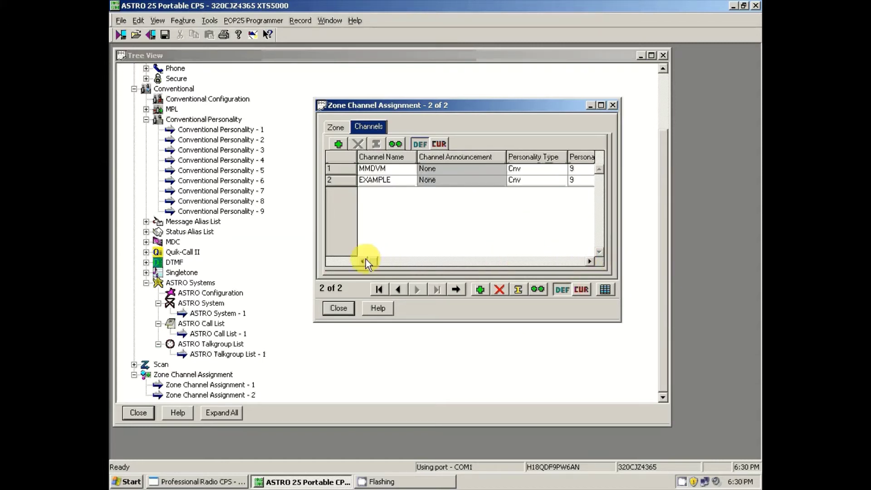
click(338, 308)
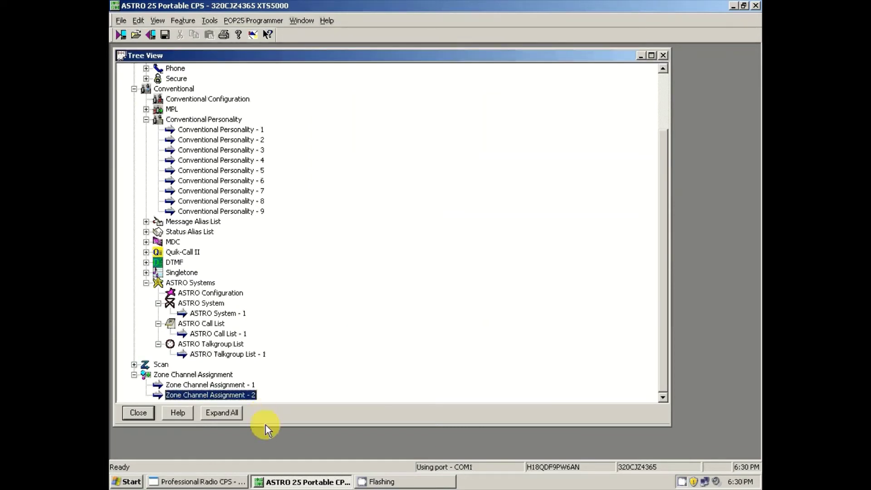
drag(265, 426, 256, 446)
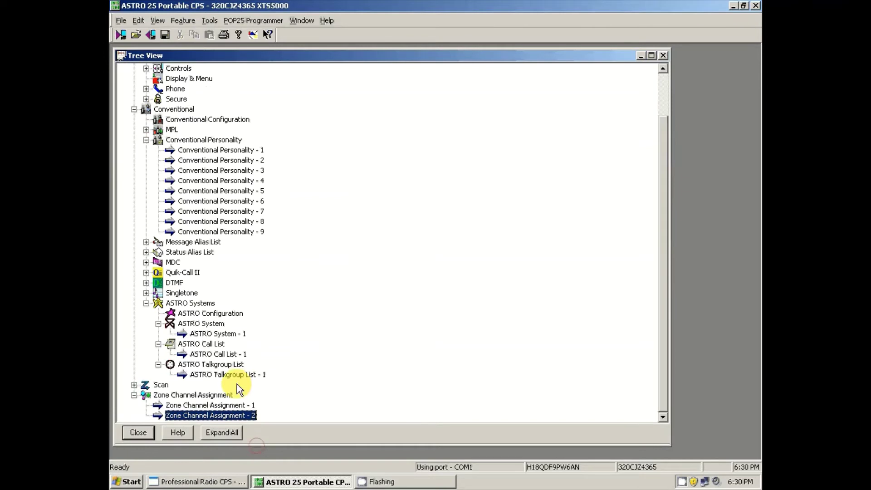